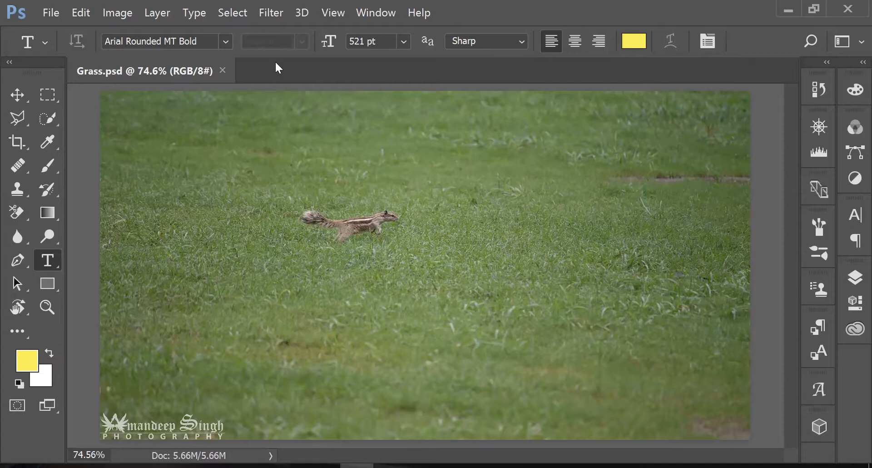
Place Text.psd as a linked object in Grass.psd, scaled to about 21.5% in the image's upper-left corner
{"action": "left_click", "coordinate": [51, 13]}
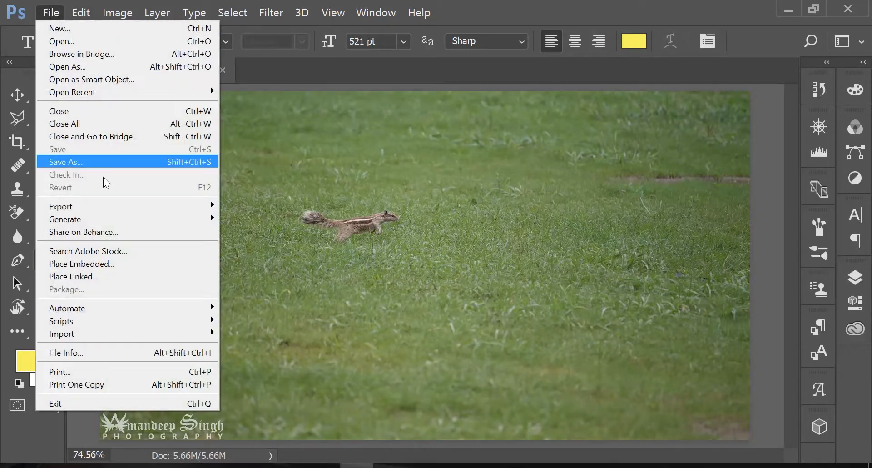
{"action": "left_click", "coordinate": [135, 282]}
{"action": "left_click", "coordinate": [306, 146]}
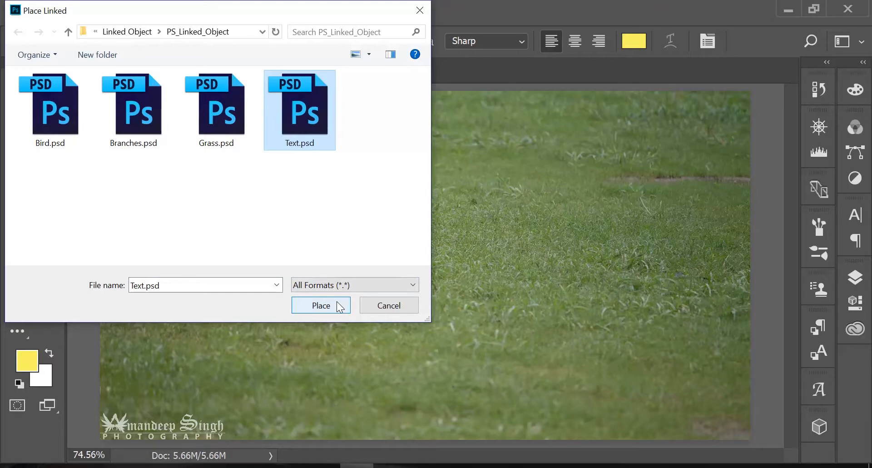
{"action": "left_click", "coordinate": [320, 306]}
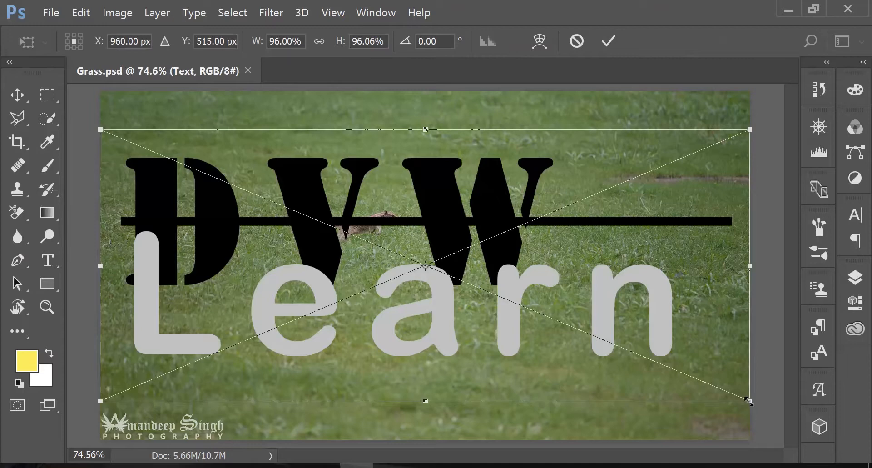
{"action": "left_click_drag", "start_coordinate": [748, 402], "coordinate": [217, 128]}
{"action": "left_click", "coordinate": [609, 50]}
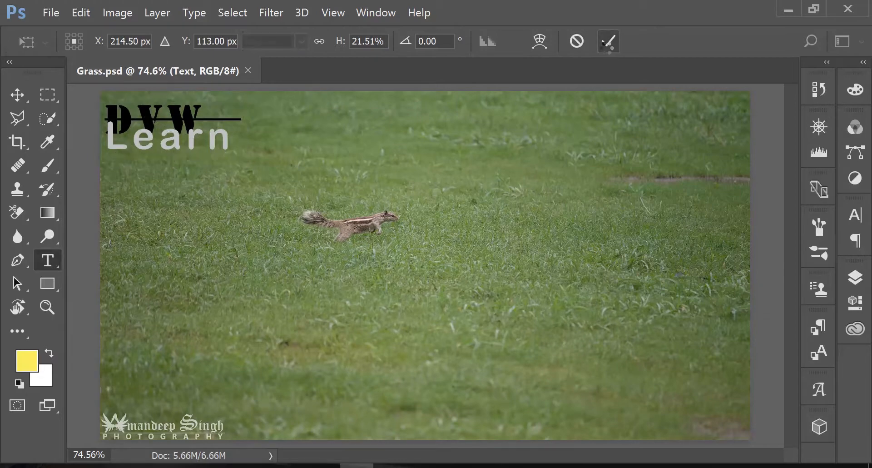
{"action": "left_click", "coordinate": [856, 277]}
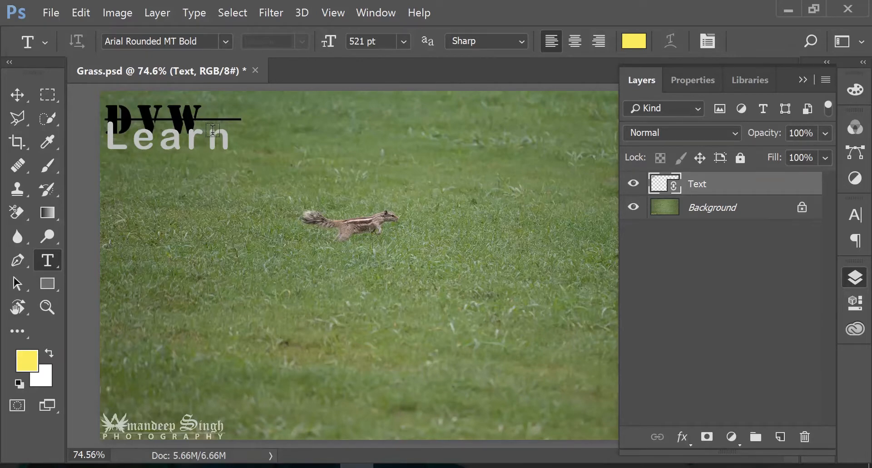
Open Branches.psd from the PS_Linked_Object folder
{"action": "left_click", "coordinate": [51, 13]}
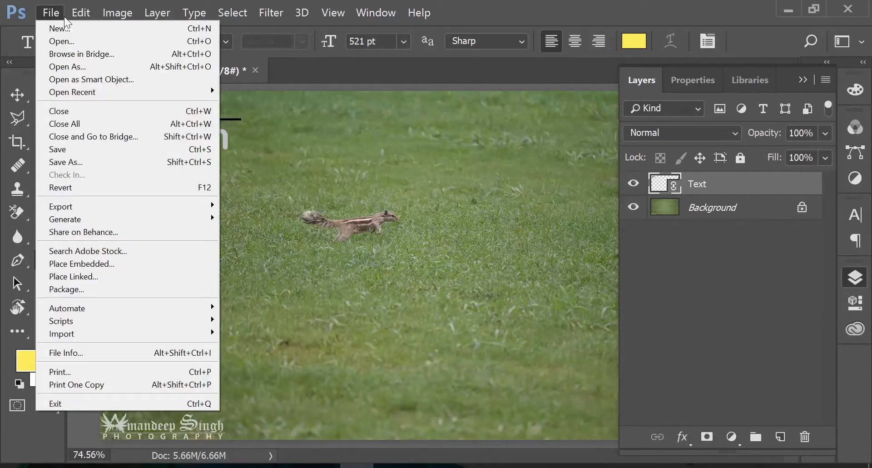
{"action": "left_click", "coordinate": [58, 42]}
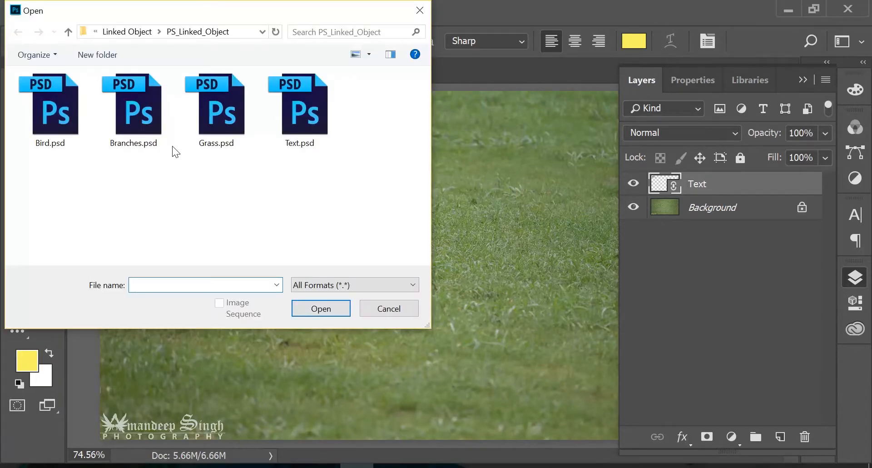
{"action": "left_click", "coordinate": [151, 132]}
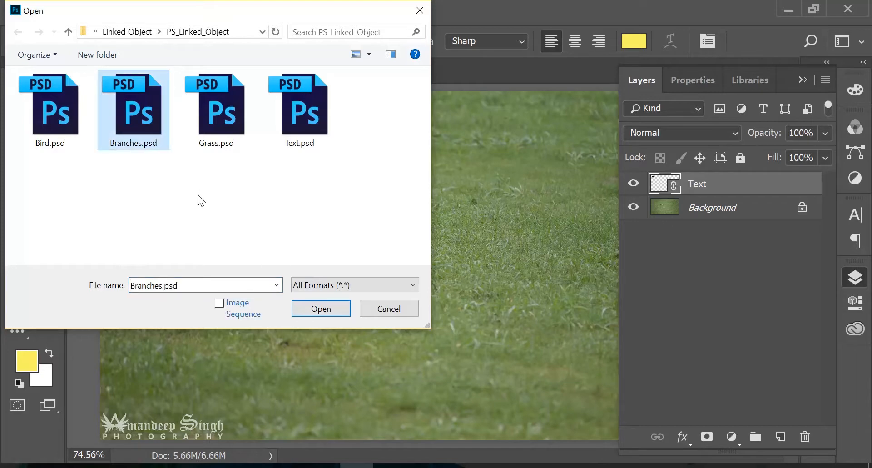
{"action": "left_click", "coordinate": [328, 307]}
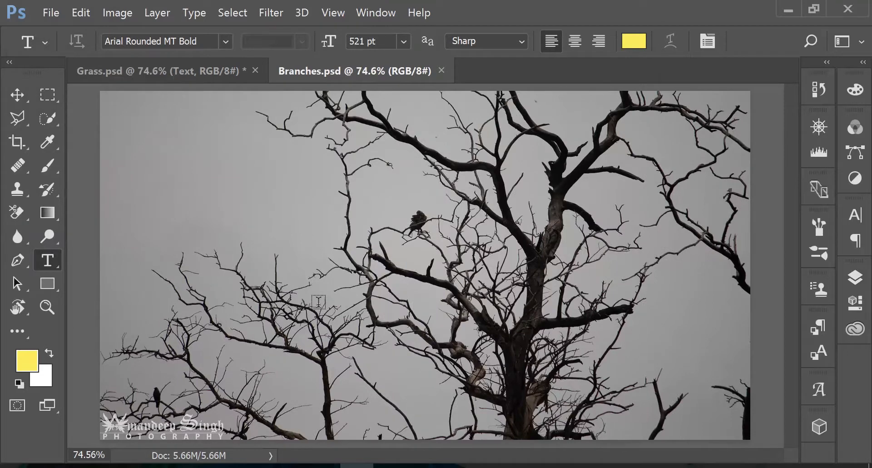
Place Text.psd as a linked object in Branches.psd, scaled to about 17.6% in the image's upper-left corner
{"action": "left_click", "coordinate": [47, 14]}
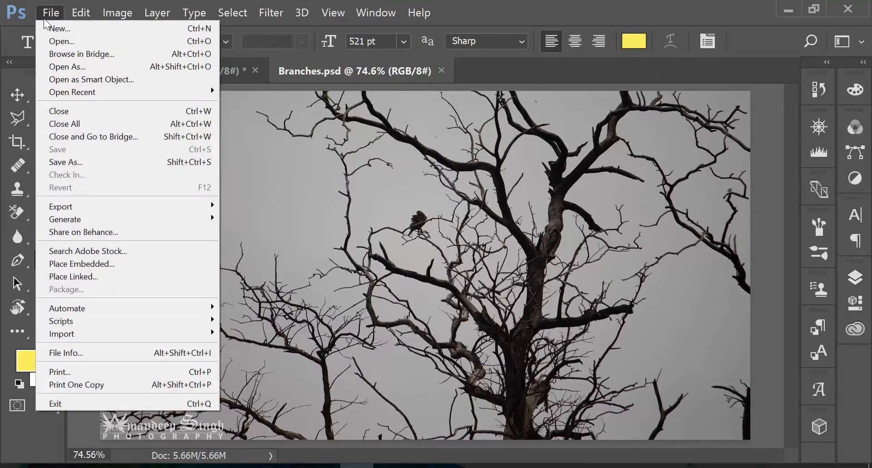
{"action": "left_click", "coordinate": [70, 277]}
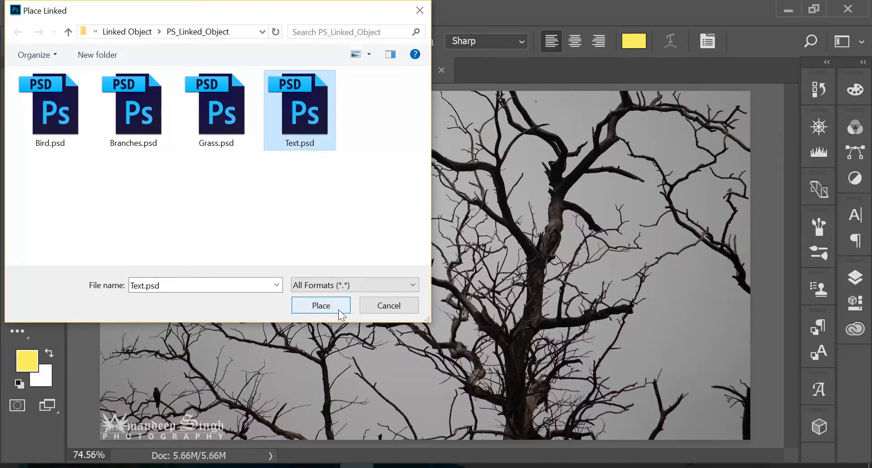
{"action": "left_click", "coordinate": [339, 310]}
{"action": "left_click_drag", "start_coordinate": [748, 397], "coordinate": [718, 389]}
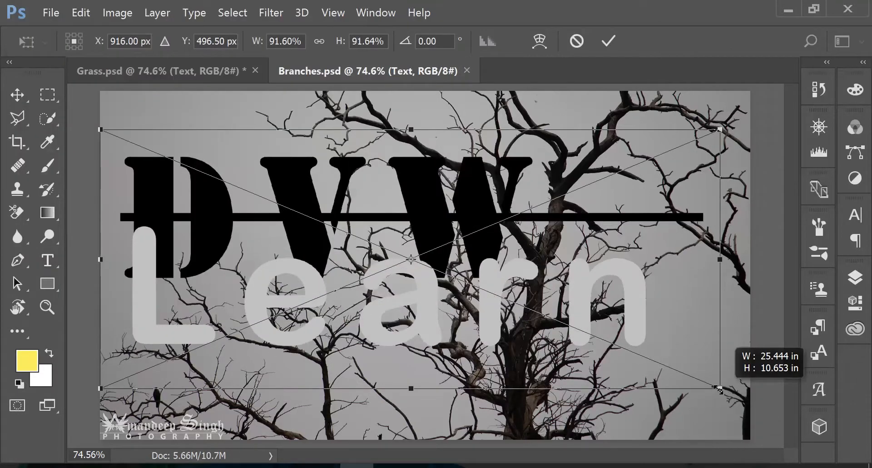
{"action": "left_click_drag", "start_coordinate": [719, 390], "coordinate": [219, 179]}
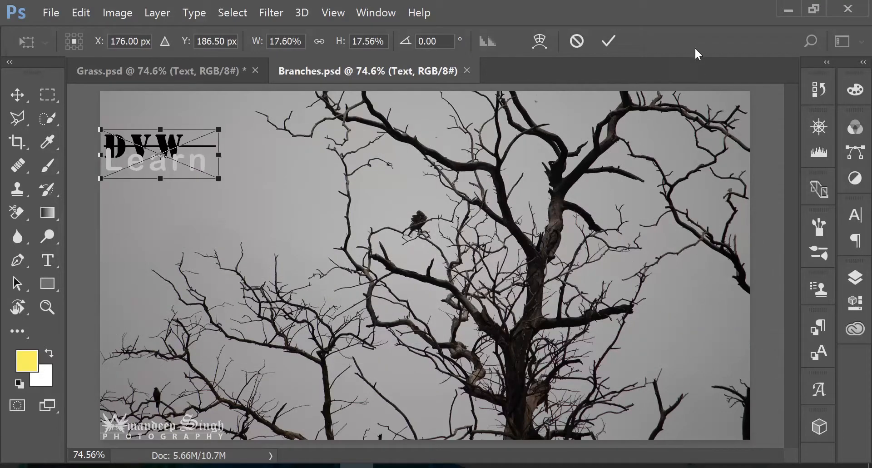
{"action": "left_click", "coordinate": [613, 48]}
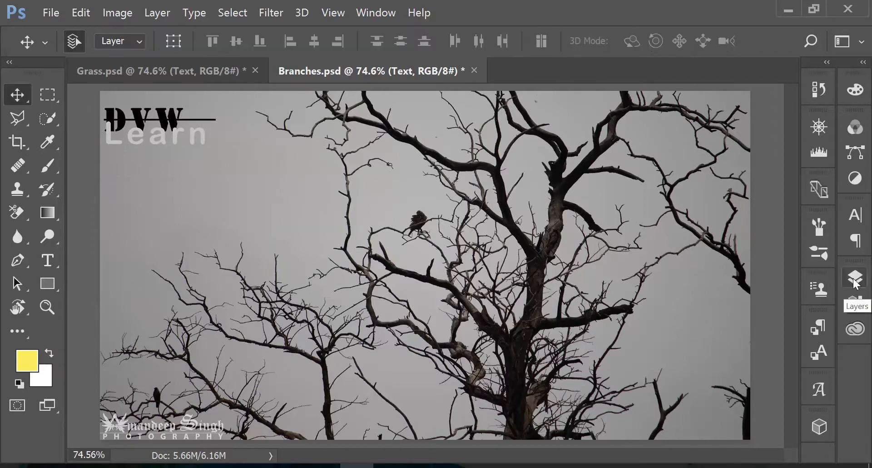
{"action": "left_click", "coordinate": [855, 280]}
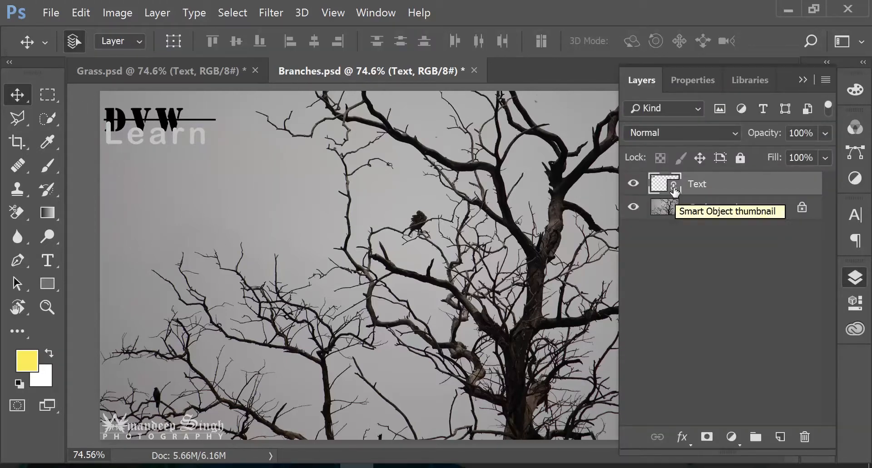
{"action": "left_click", "coordinate": [803, 80]}
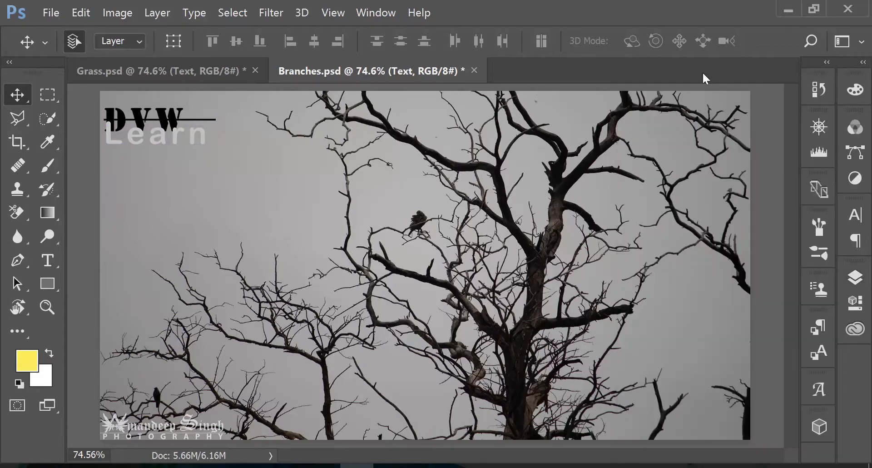
Open Bird.psd from the PS_Linked_Object folder and fit the image to the window
{"action": "left_click", "coordinate": [58, 15]}
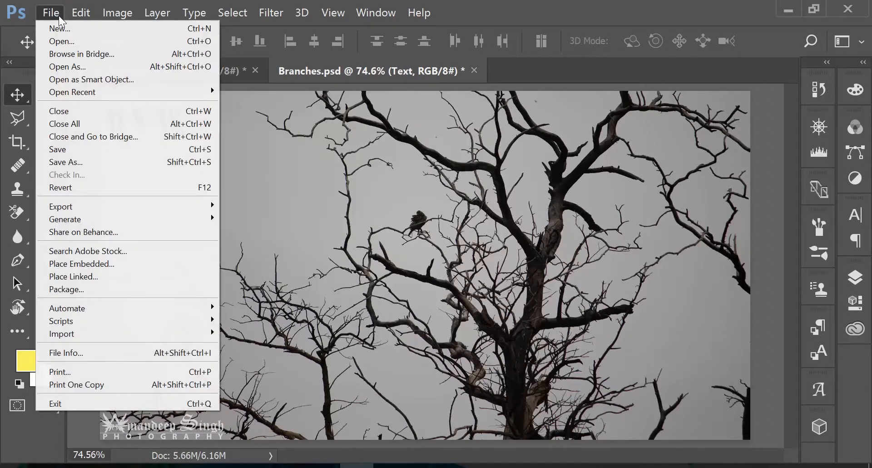
{"action": "left_click", "coordinate": [89, 44]}
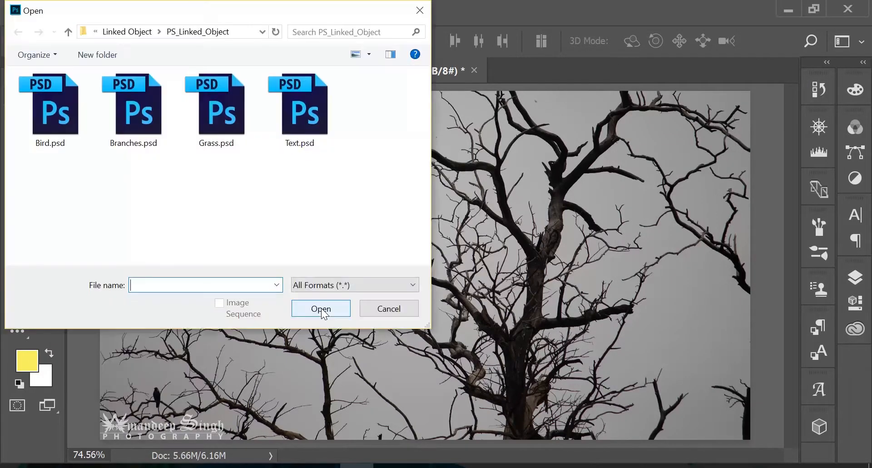
{"action": "double_click", "coordinate": [67, 132]}
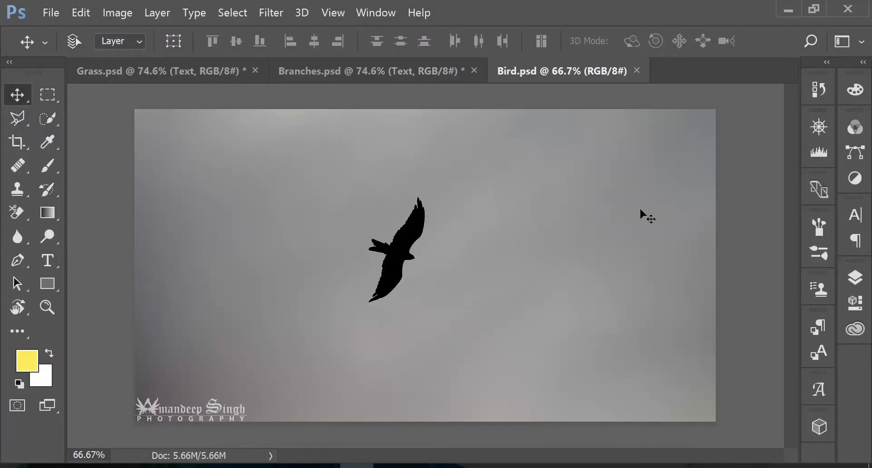
{"action": "key", "text": "ctrl+0"}
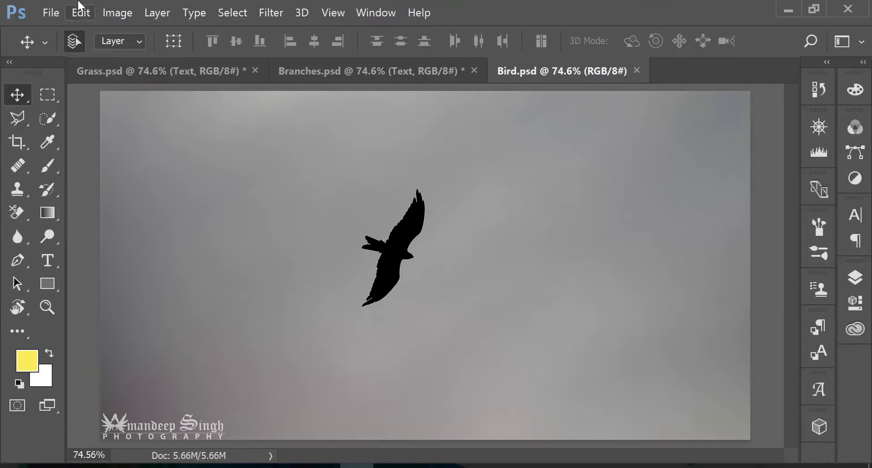
Place Text.psd as an embedded object in Bird.psd, scaled down into a small logo in the image's upper-left corner
{"action": "left_click", "coordinate": [58, 10]}
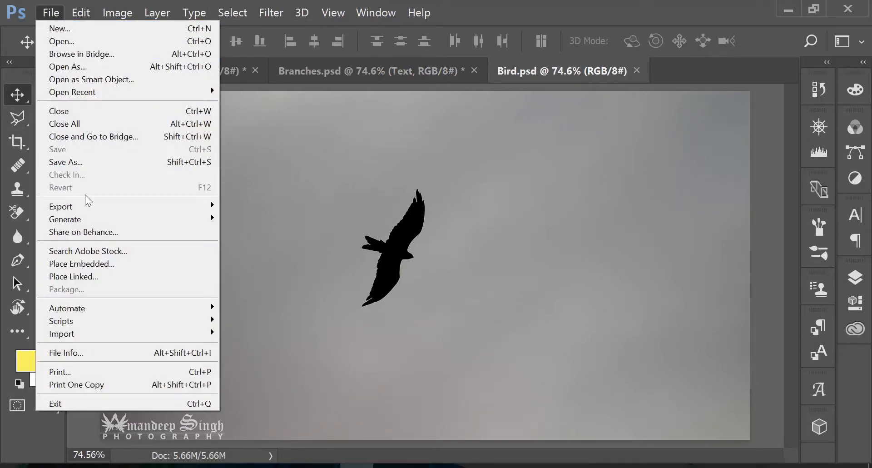
{"action": "left_click", "coordinate": [105, 262]}
{"action": "left_click", "coordinate": [296, 125]}
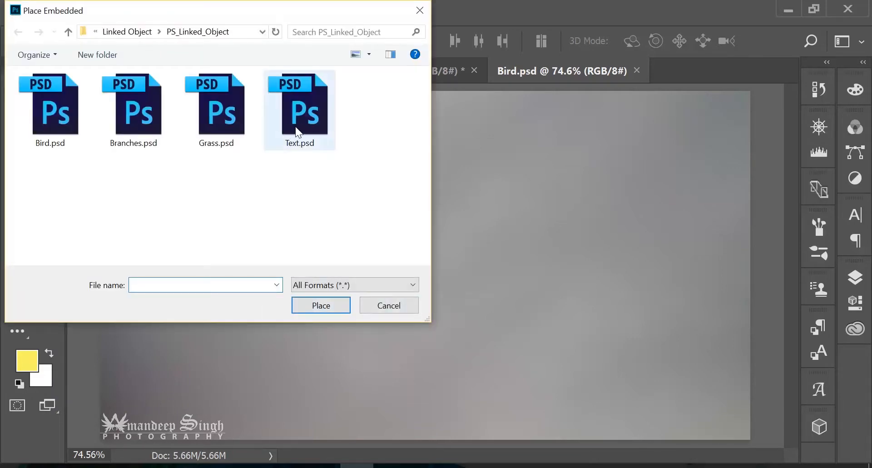
{"action": "left_click", "coordinate": [328, 301]}
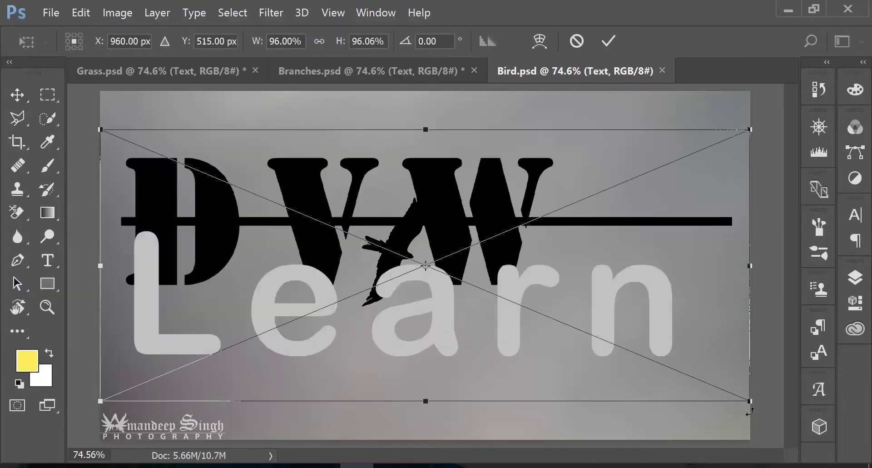
{"action": "left_click_drag", "start_coordinate": [750, 399], "coordinate": [201, 116]}
{"action": "left_click", "coordinate": [611, 41]}
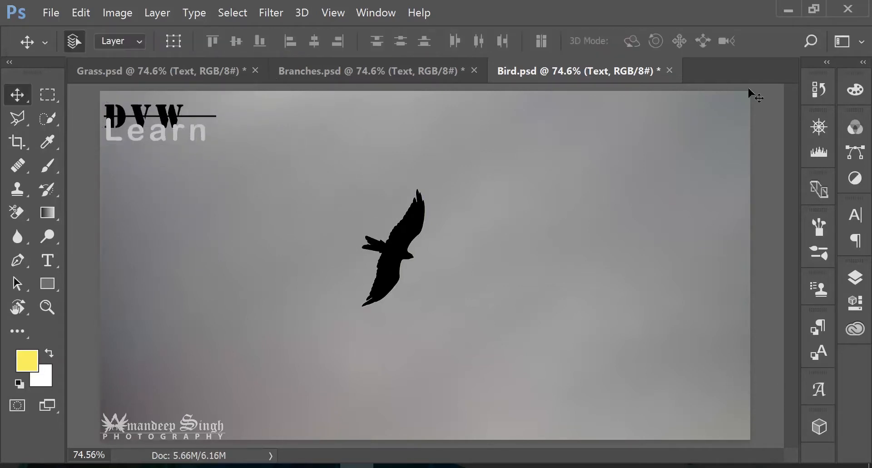
{"action": "left_click", "coordinate": [855, 277]}
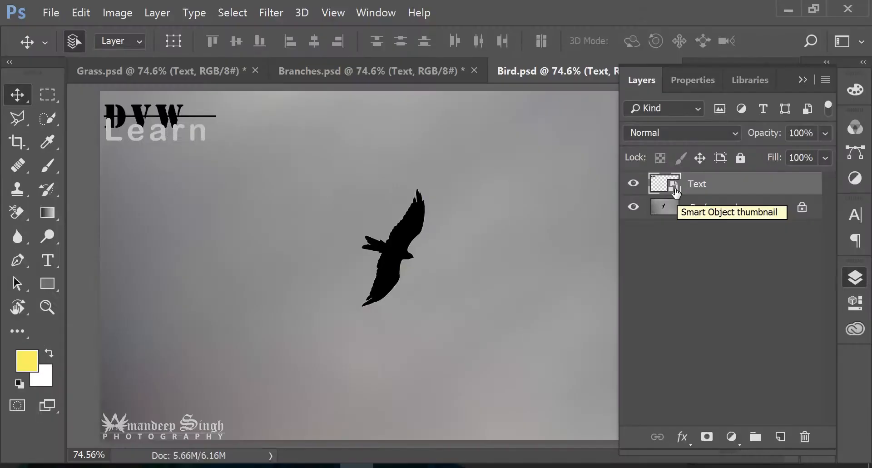
{"action": "left_click", "coordinate": [562, 71]}
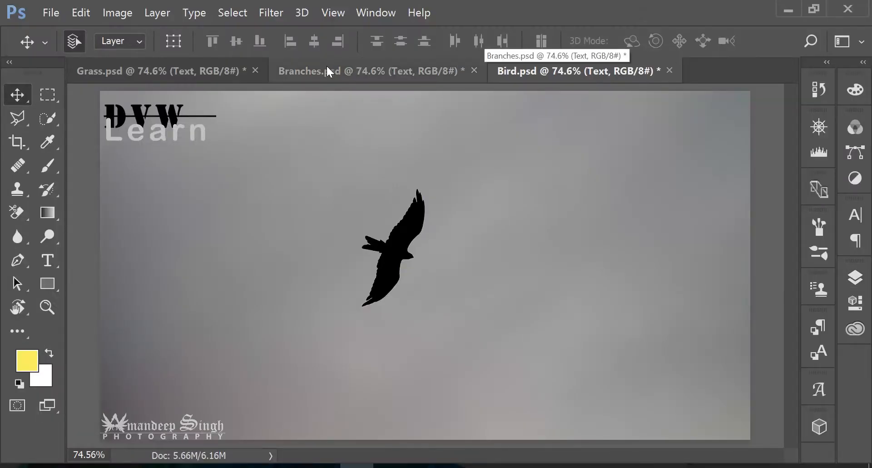
Compare the placed logo across the Grass, Branches and Bird documents
{"action": "left_click", "coordinate": [190, 74]}
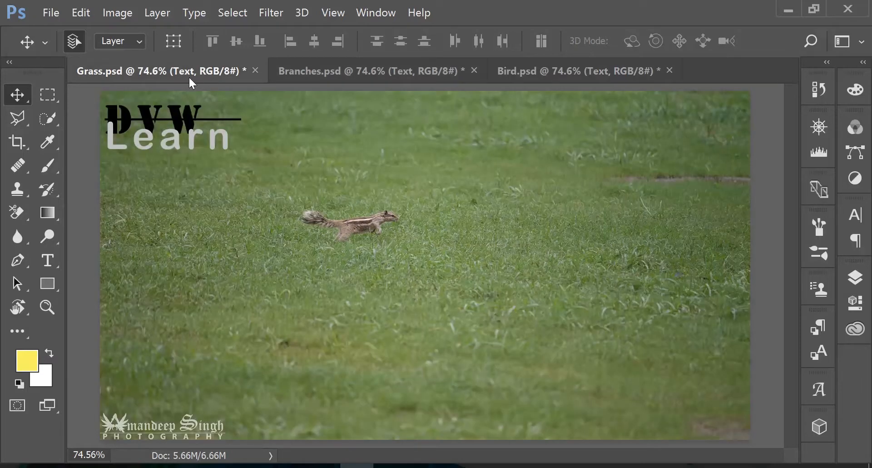
{"action": "left_click", "coordinate": [319, 73]}
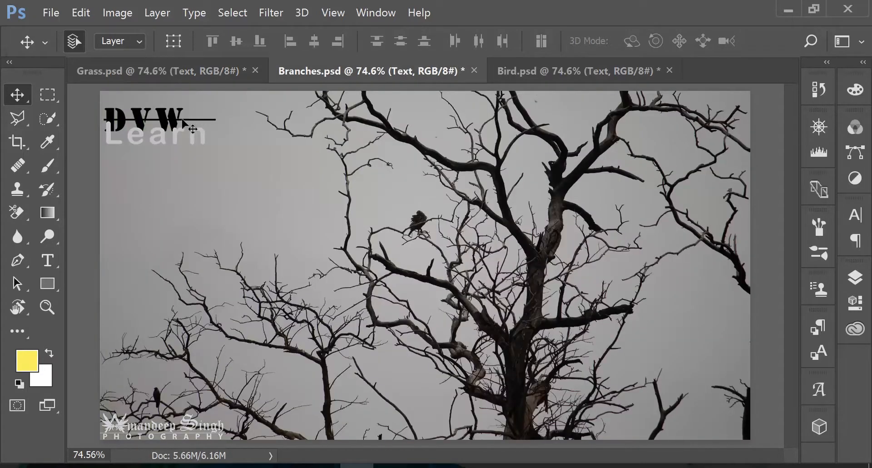
{"action": "left_click", "coordinate": [525, 73]}
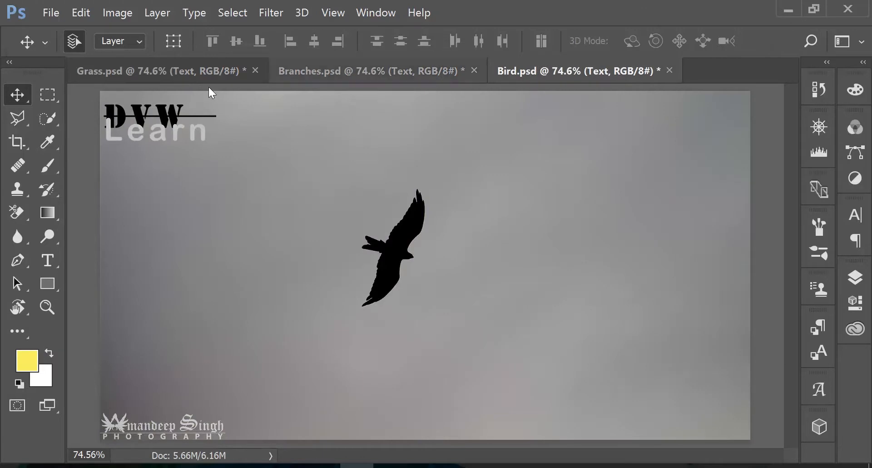
{"action": "left_click", "coordinate": [145, 69]}
{"action": "left_click", "coordinate": [511, 69]}
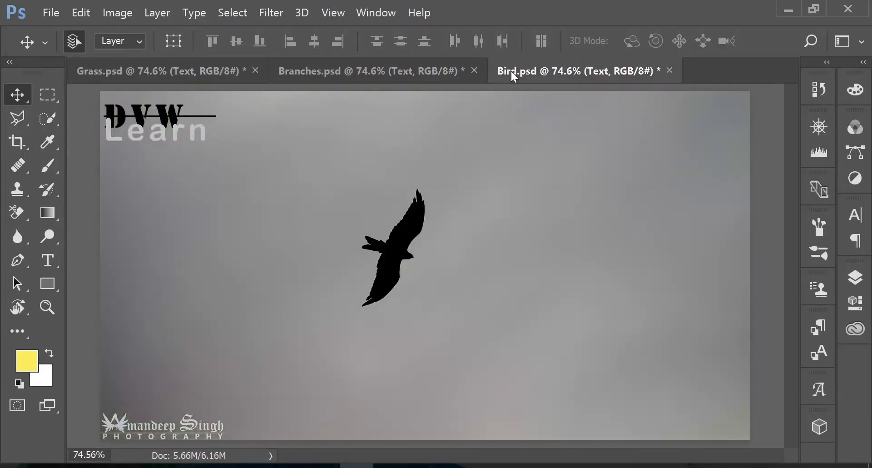
Open the contents of Bird.psd's embedded Text smart object for editing and activate the Type tool
{"action": "left_click", "coordinate": [862, 282]}
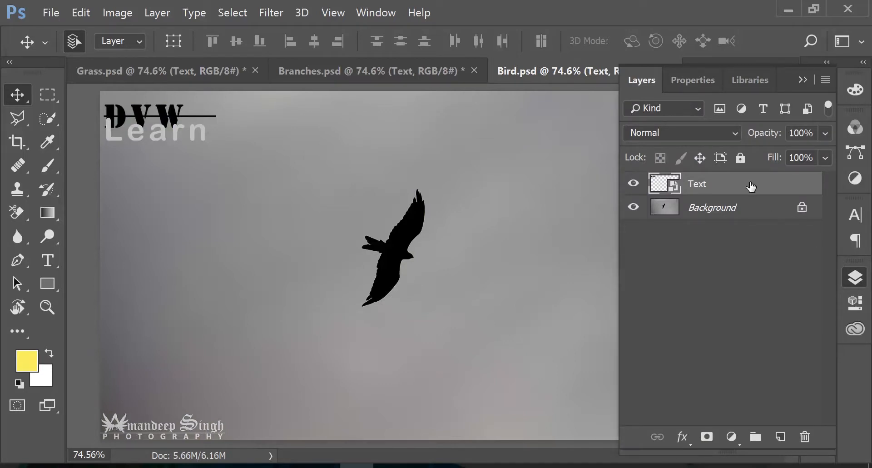
{"action": "right_click", "coordinate": [724, 184]}
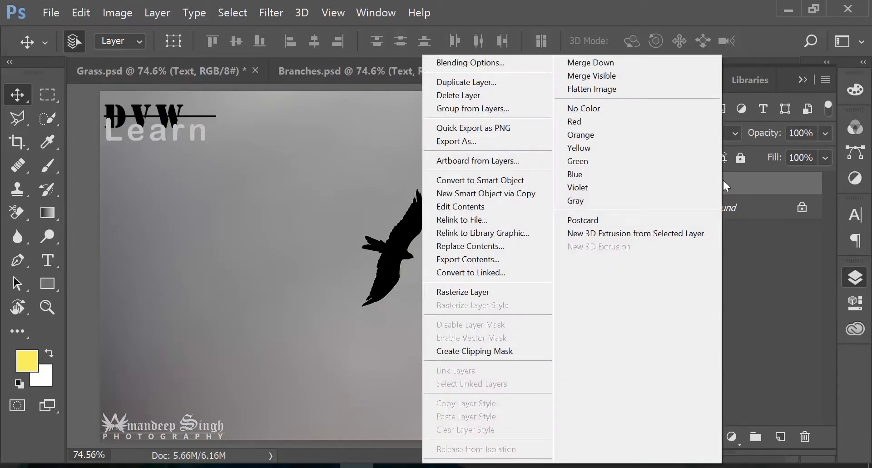
{"action": "left_click", "coordinate": [494, 205]}
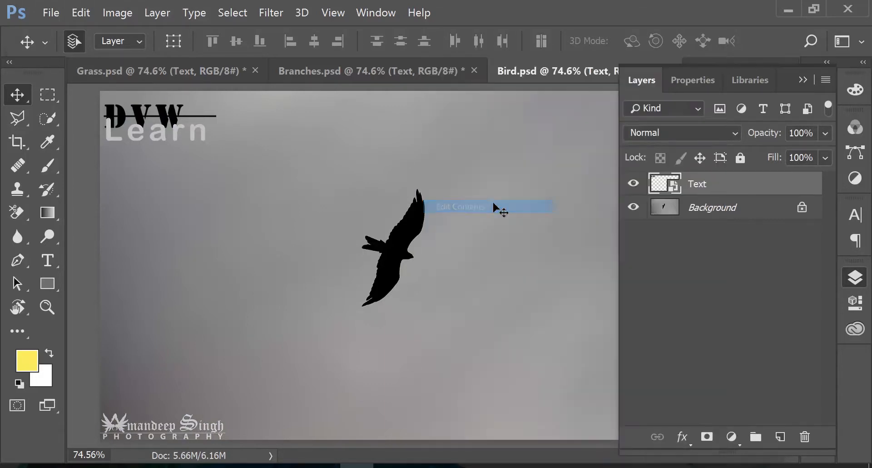
{"action": "left_click", "coordinate": [805, 82]}
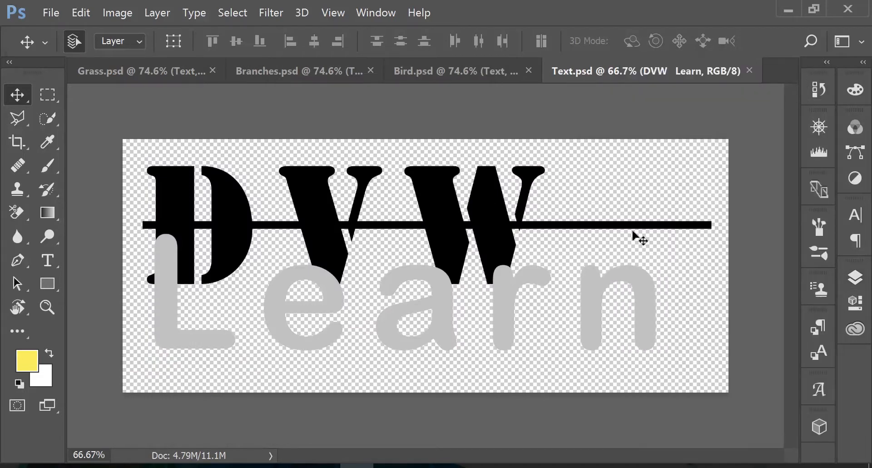
{"action": "key", "text": "t"}
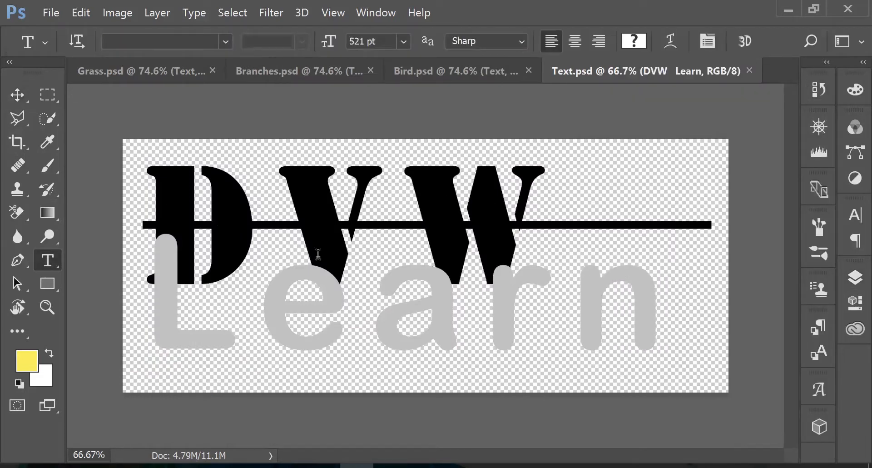
Recolour the word "Learn" bright red in the embedded Text.psd, then save and close the smart object contents
{"action": "left_click", "coordinate": [637, 310]}
{"action": "key", "text": "ctrl+a"}
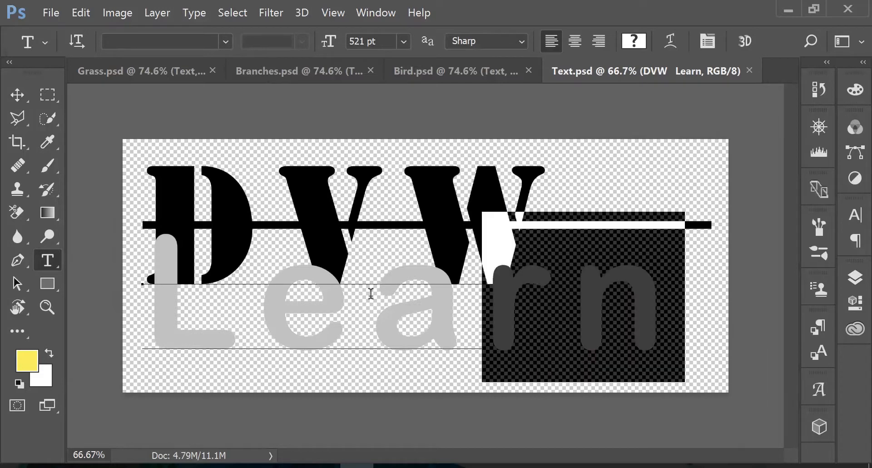
{"action": "left_click", "coordinate": [633, 38]}
{"action": "left_click_drag", "start_coordinate": [360, 140], "coordinate": [435, 88]}
{"action": "left_click", "coordinate": [617, 78]}
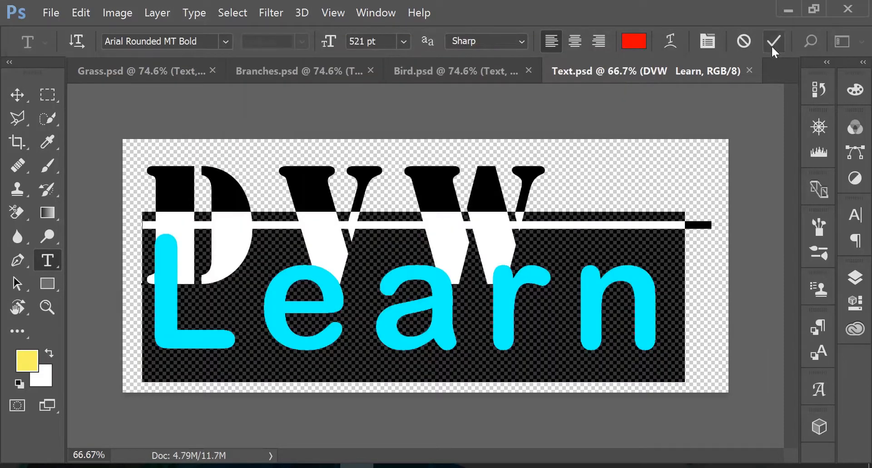
{"action": "left_click", "coordinate": [771, 43]}
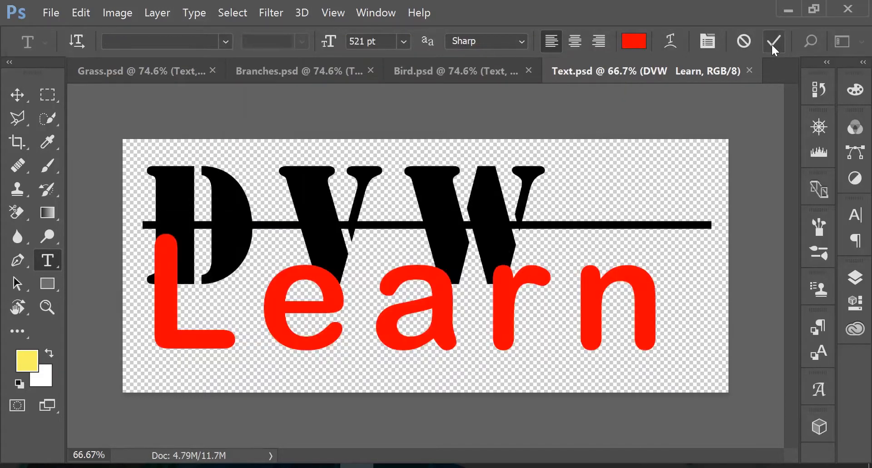
{"action": "left_click", "coordinate": [749, 71]}
{"action": "left_click", "coordinate": [386, 206]}
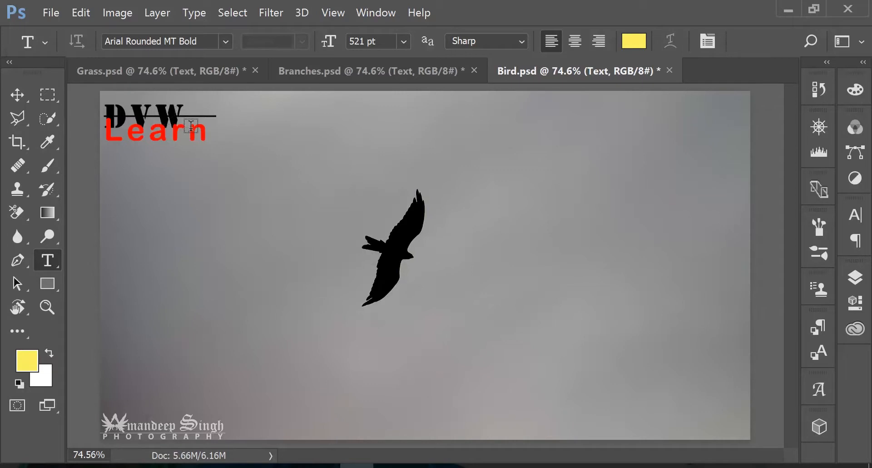
Compare the logo in Branches.psd, Grass.psd and Bird.psd, and review the layer options of Bird's embedded Text smart object
{"action": "left_click", "coordinate": [375, 72]}
{"action": "left_click", "coordinate": [207, 73]}
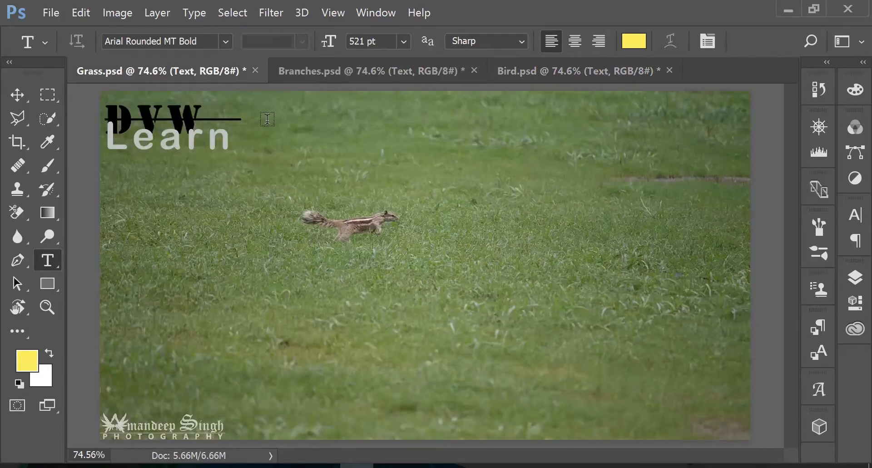
{"action": "left_click", "coordinate": [511, 68]}
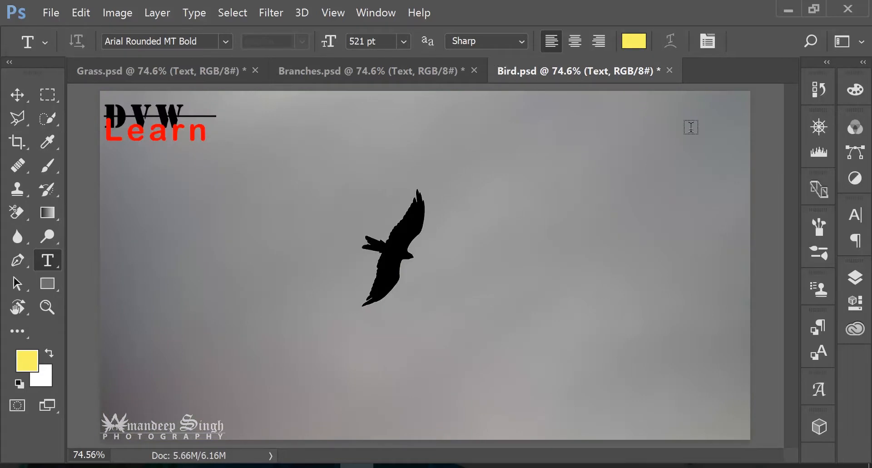
{"action": "left_click", "coordinate": [855, 277]}
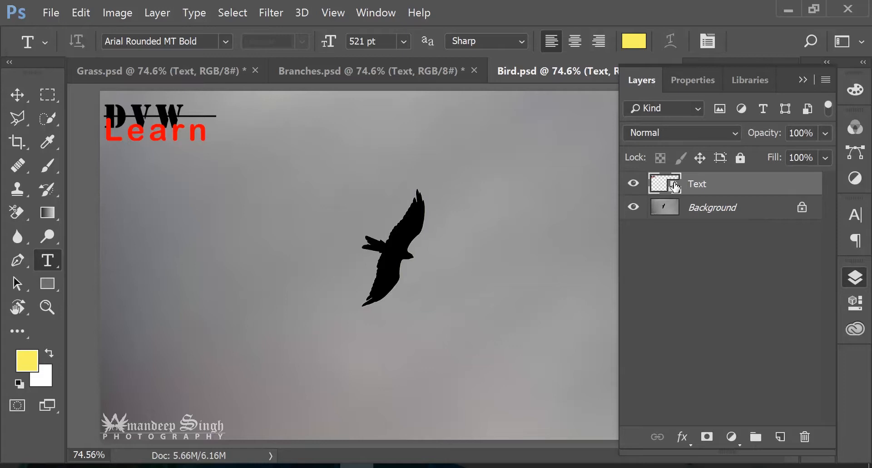
{"action": "right_click", "coordinate": [707, 185]}
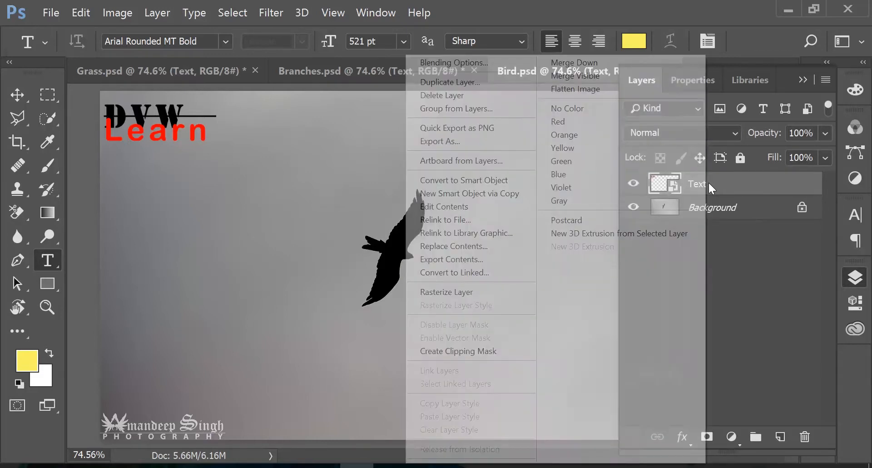
{"action": "left_click", "coordinate": [489, 207]}
Open the contents of Grass.psd's linked Text smart object for editing
{"action": "left_click", "coordinate": [197, 74]}
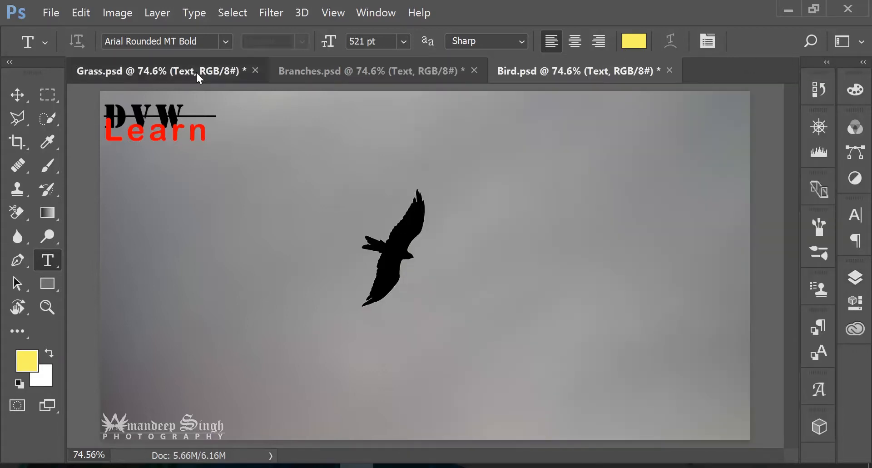
{"action": "left_click", "coordinate": [855, 278]}
{"action": "right_click", "coordinate": [745, 184]}
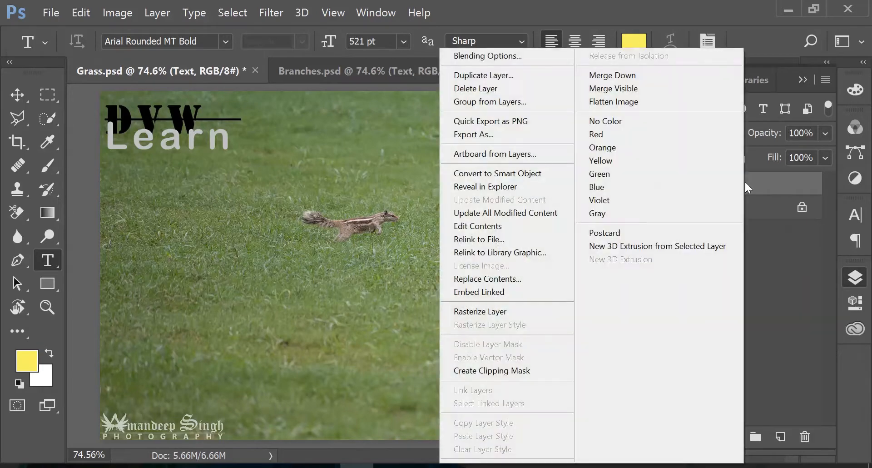
{"action": "left_click", "coordinate": [498, 228]}
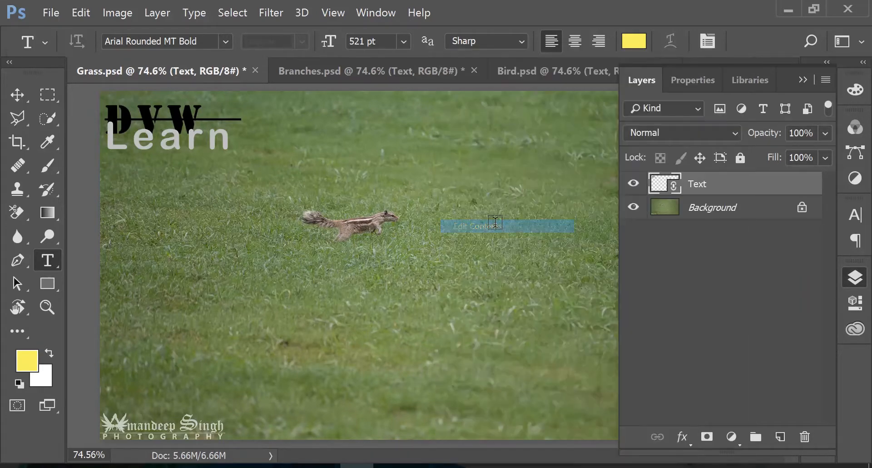
{"action": "left_click", "coordinate": [805, 81]}
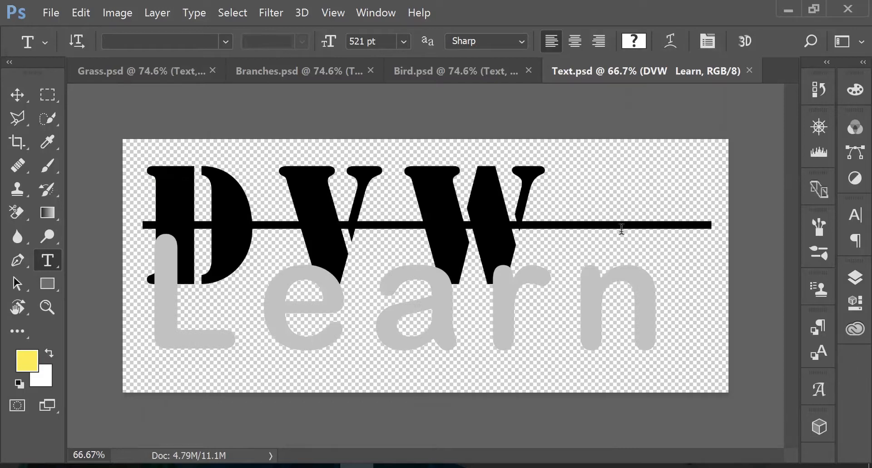
Recolour the word "Learn" white (ffffff) in the linked Text.psd, then save and close the file
{"action": "left_click_drag", "start_coordinate": [654, 285], "coordinate": [147, 285]}
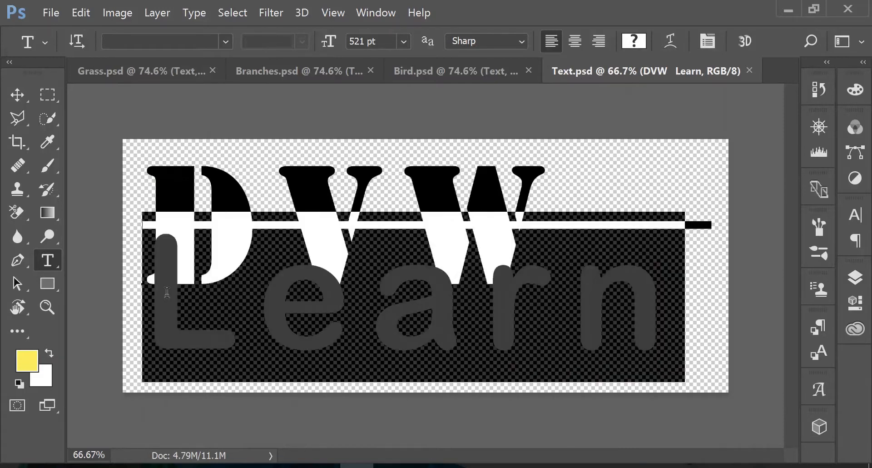
{"action": "left_click", "coordinate": [634, 41]}
{"action": "left_click", "coordinate": [395, 131]}
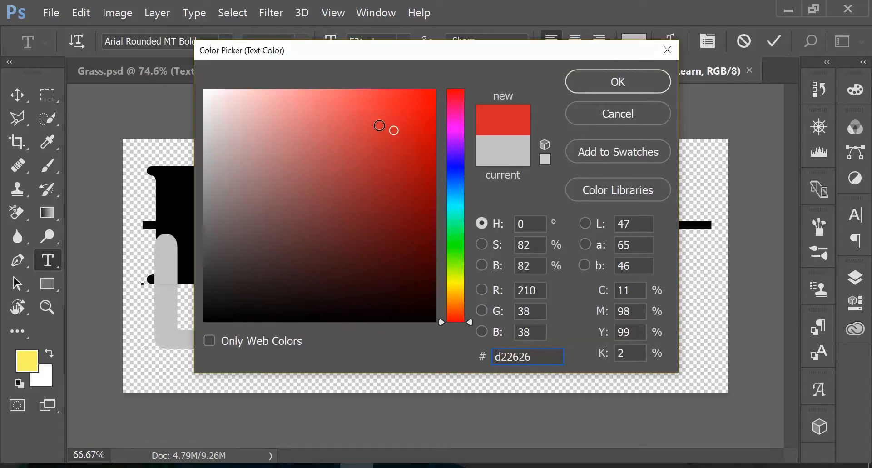
{"action": "left_click", "coordinate": [346, 119]}
{"action": "mouse_move", "coordinate": [334, 120]}
{"action": "left_mouse_down"}
{"action": "mouse_move", "coordinate": [292, 177]}
{"action": "mouse_move", "coordinate": [205, 91]}
{"action": "left_mouse_up"}
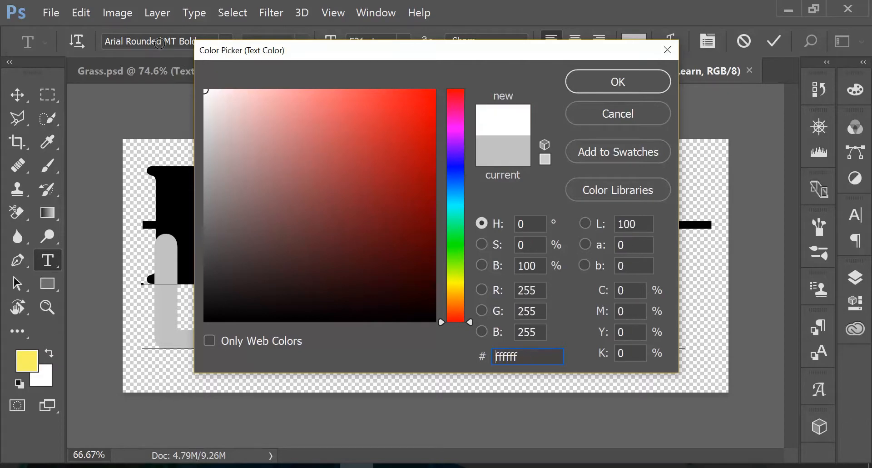
{"action": "left_click", "coordinate": [628, 83]}
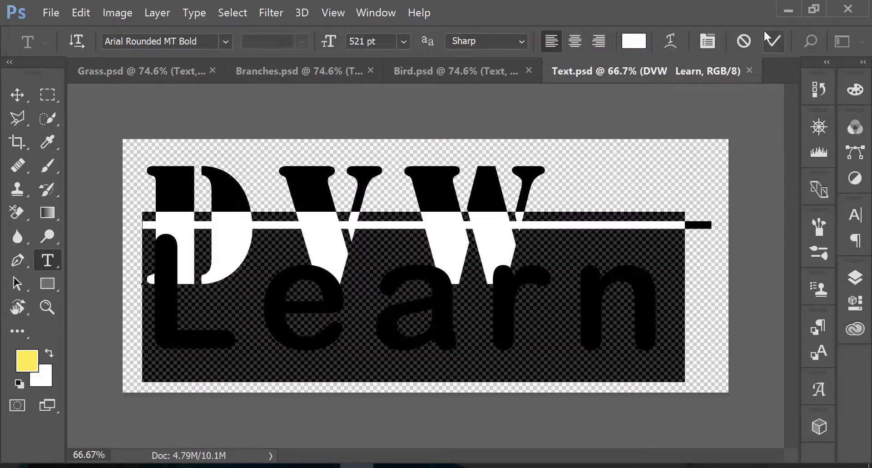
{"action": "left_click", "coordinate": [768, 34]}
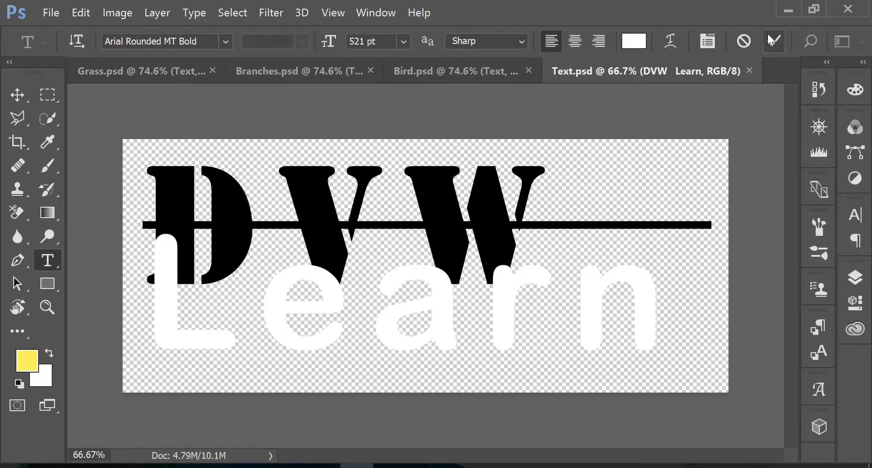
{"action": "left_click", "coordinate": [750, 70]}
{"action": "left_click", "coordinate": [375, 201]}
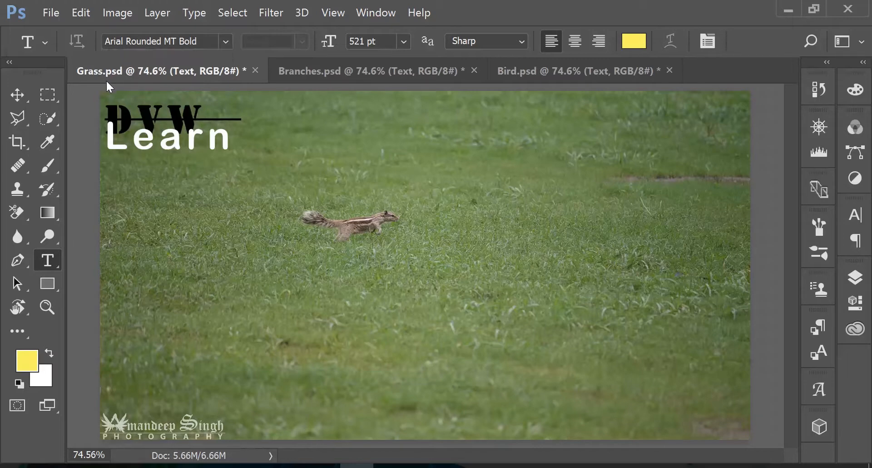
Check the linked logo in Branches.psd and Grass.psd, and review the layer options of Branches' linked Text smart object
{"action": "left_click", "coordinate": [310, 80]}
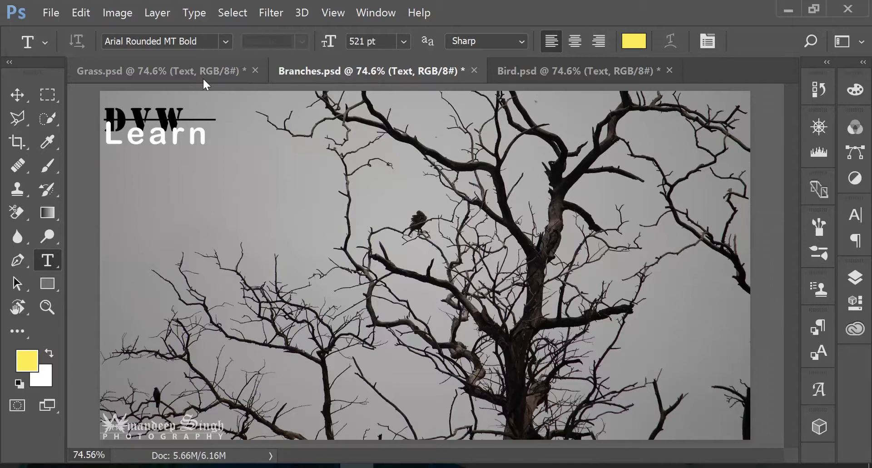
{"action": "left_click", "coordinate": [856, 277]}
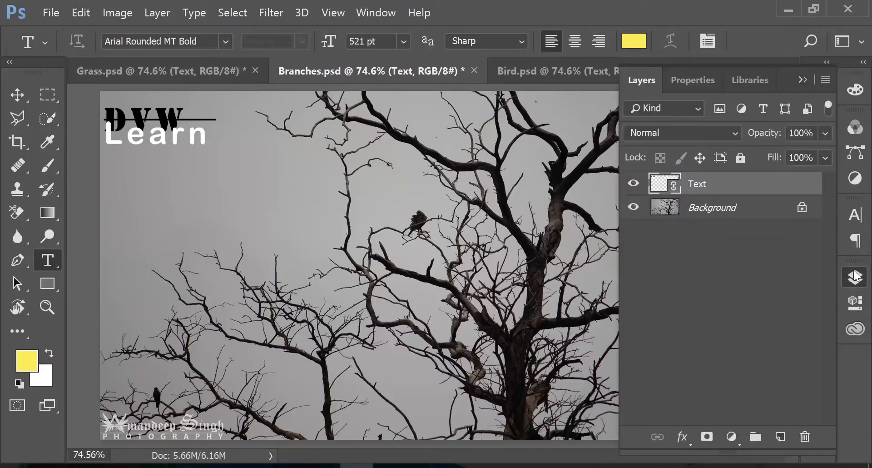
{"action": "right_click", "coordinate": [760, 189]}
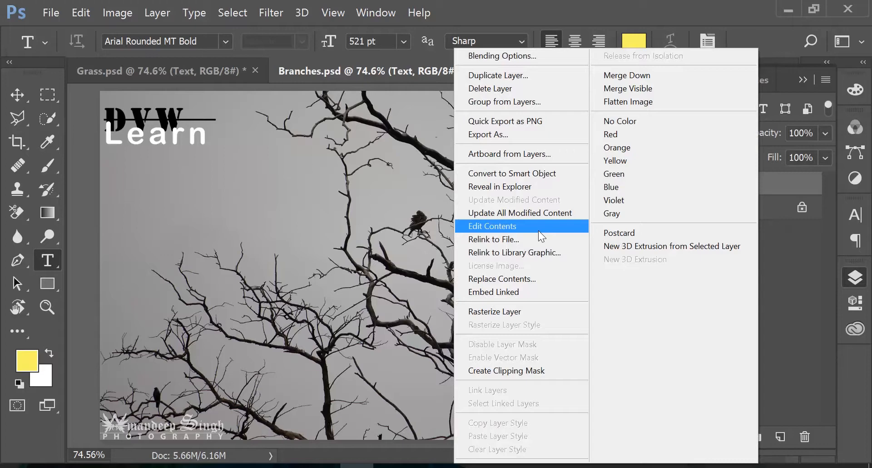
{"action": "left_click", "coordinate": [589, 6]}
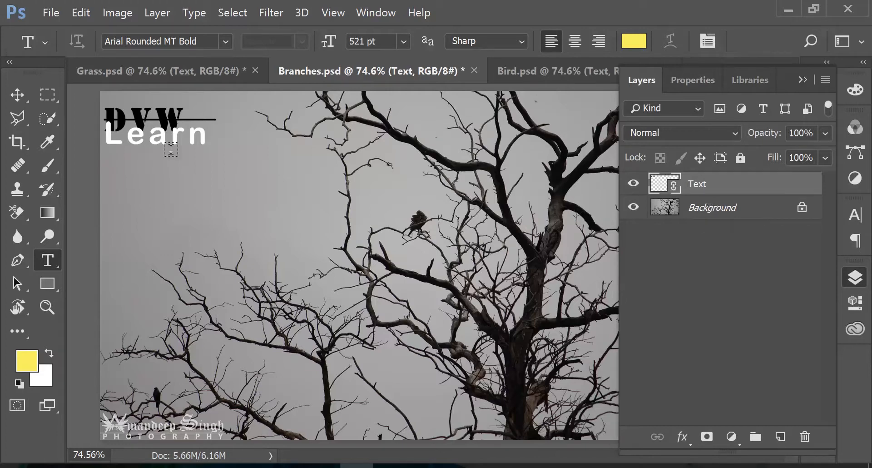
{"action": "left_click", "coordinate": [187, 77]}
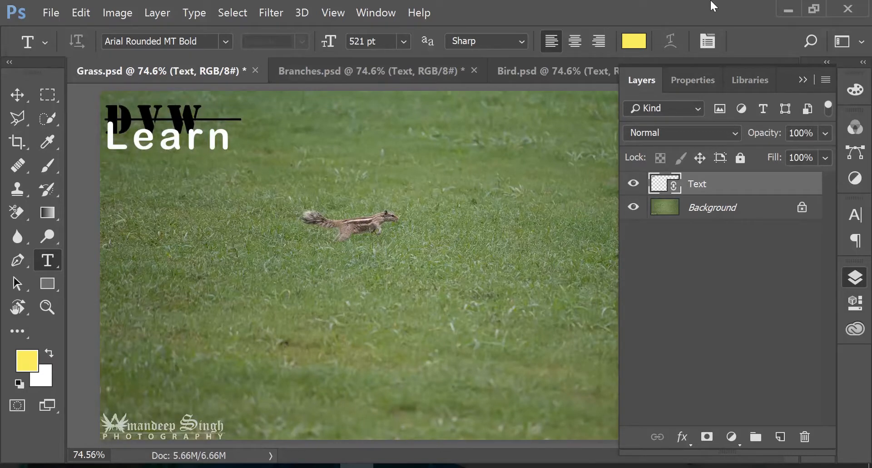
{"action": "left_click", "coordinate": [827, 62]}
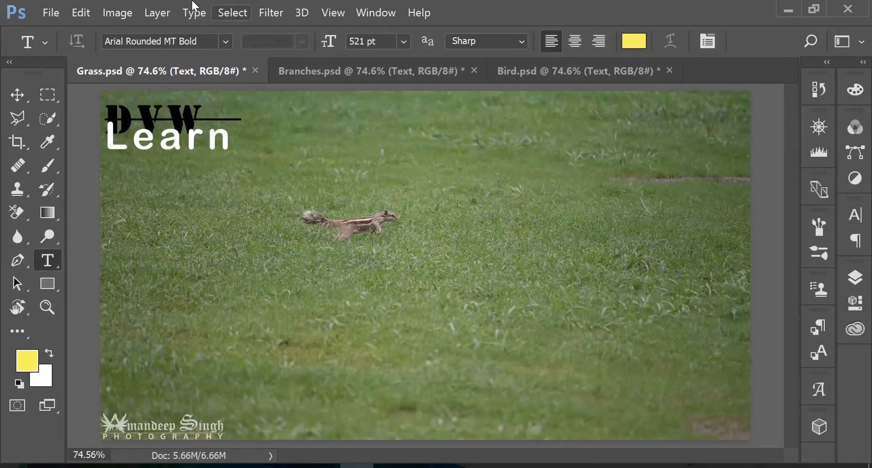
Package Grass.psd with its linked files into the PS_Linked_Object folder
{"action": "left_click", "coordinate": [57, 11]}
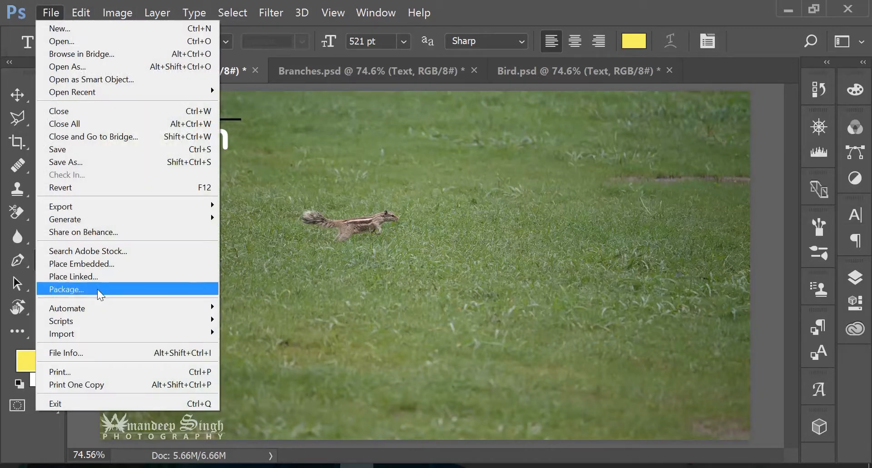
{"action": "left_click", "coordinate": [97, 289]}
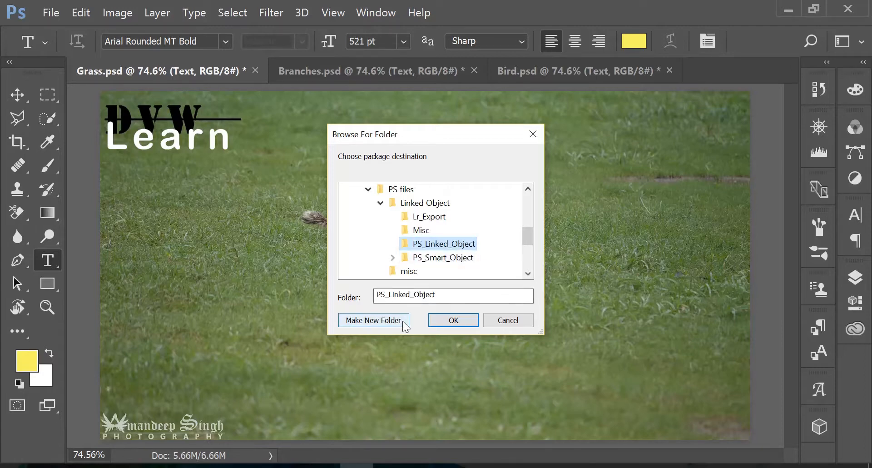
{"action": "left_click", "coordinate": [447, 321]}
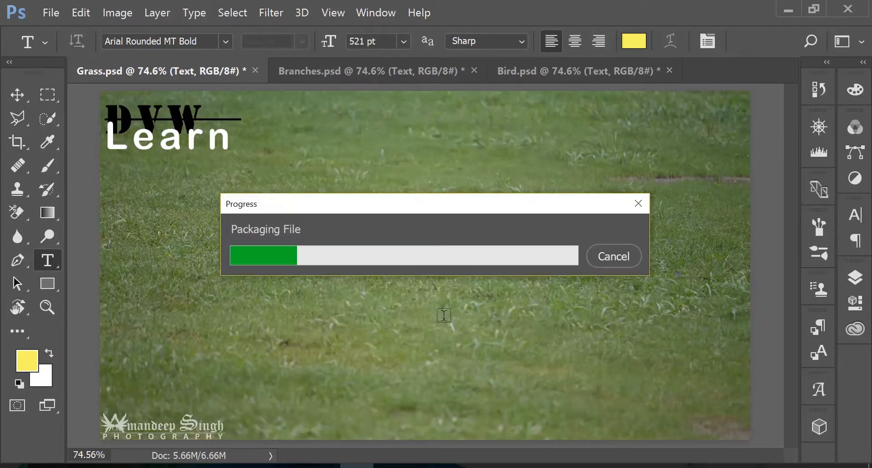
Inspect the packaged Grass Folder and its Links subfolder in PS_Linked_Object without opening any file
{"action": "left_click", "coordinate": [58, 10]}
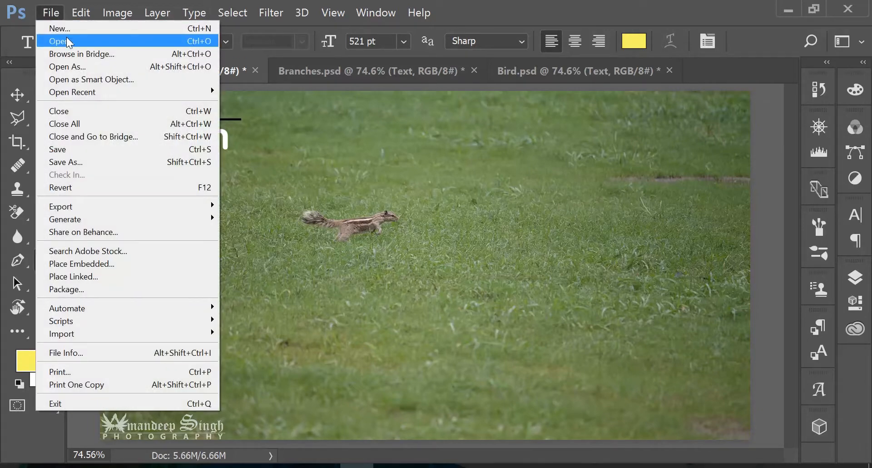
{"action": "left_click", "coordinate": [66, 39]}
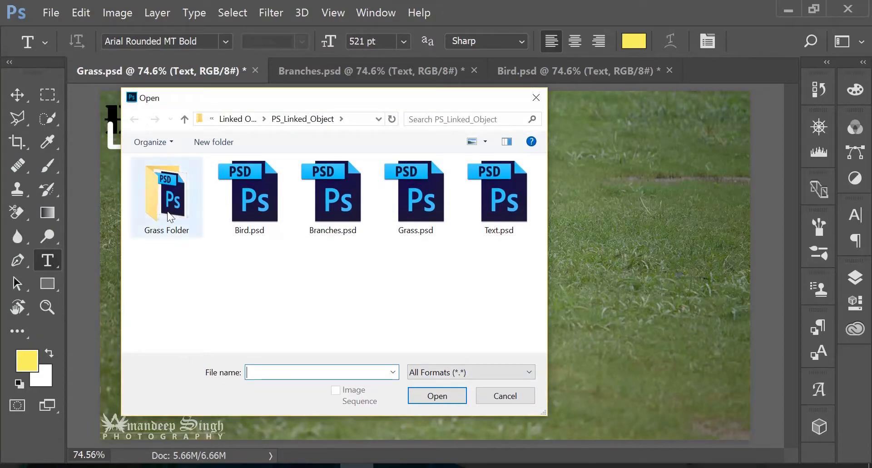
{"action": "mouse_move", "coordinate": [178, 234]}
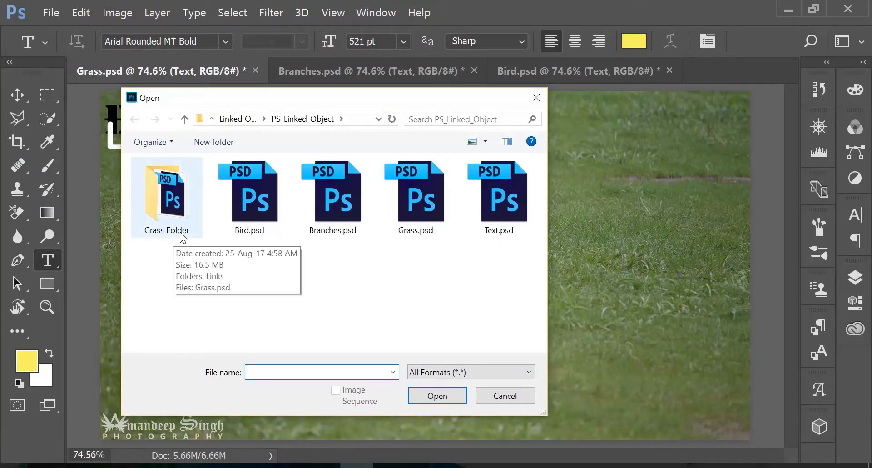
{"action": "double_click", "coordinate": [178, 211]}
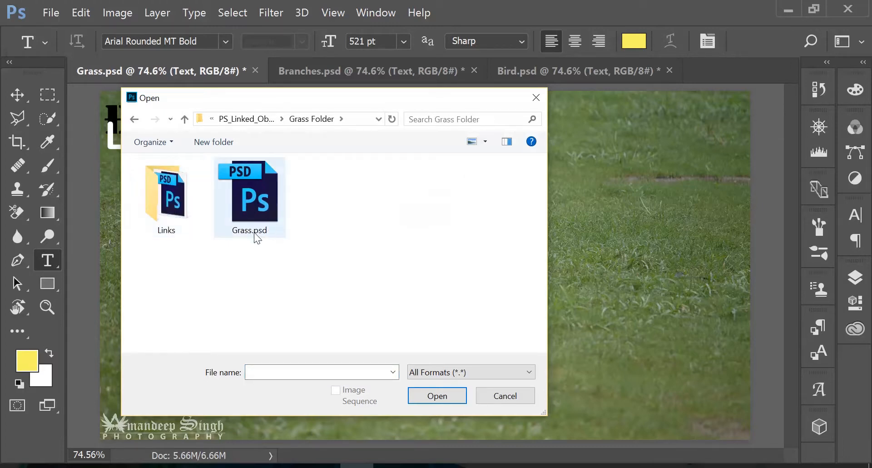
{"action": "double_click", "coordinate": [168, 214]}
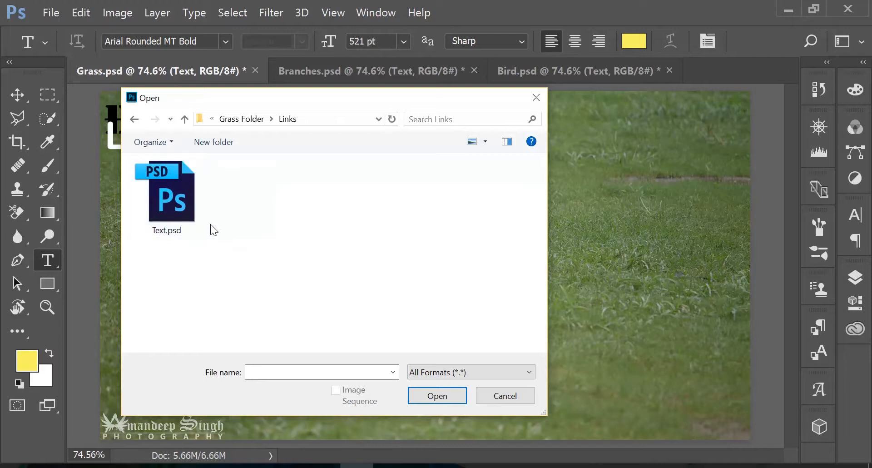
{"action": "left_click", "coordinate": [132, 122]}
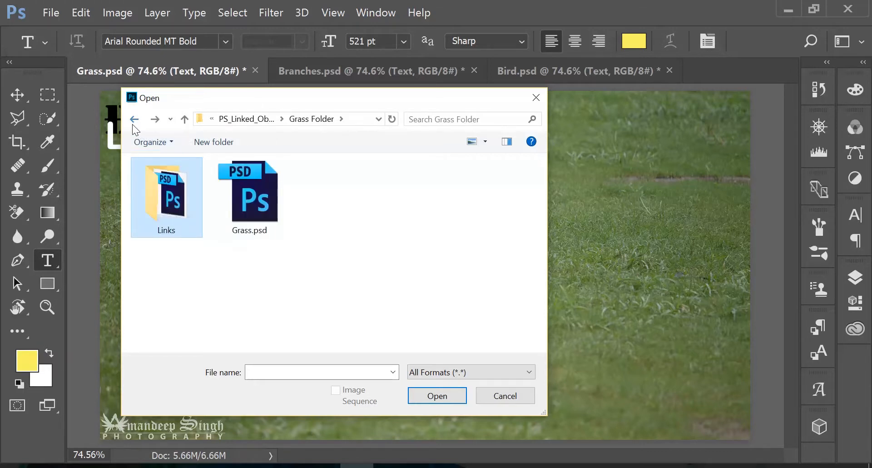
{"action": "left_click", "coordinate": [133, 122]}
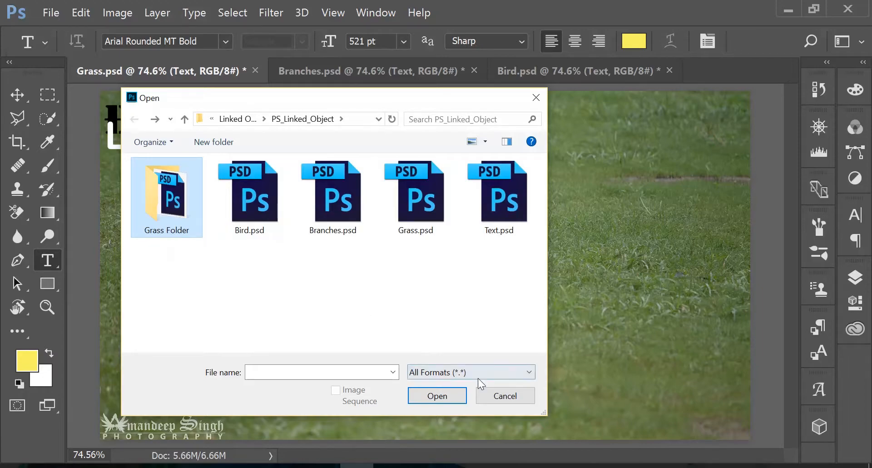
{"action": "left_click", "coordinate": [489, 392]}
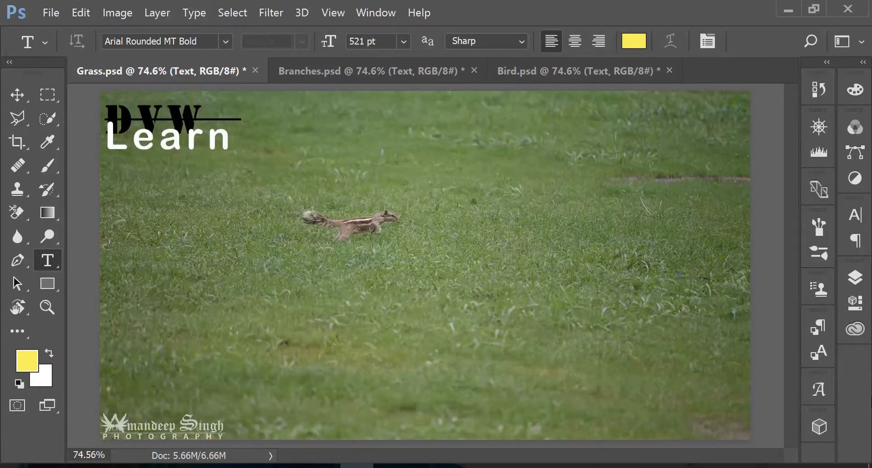